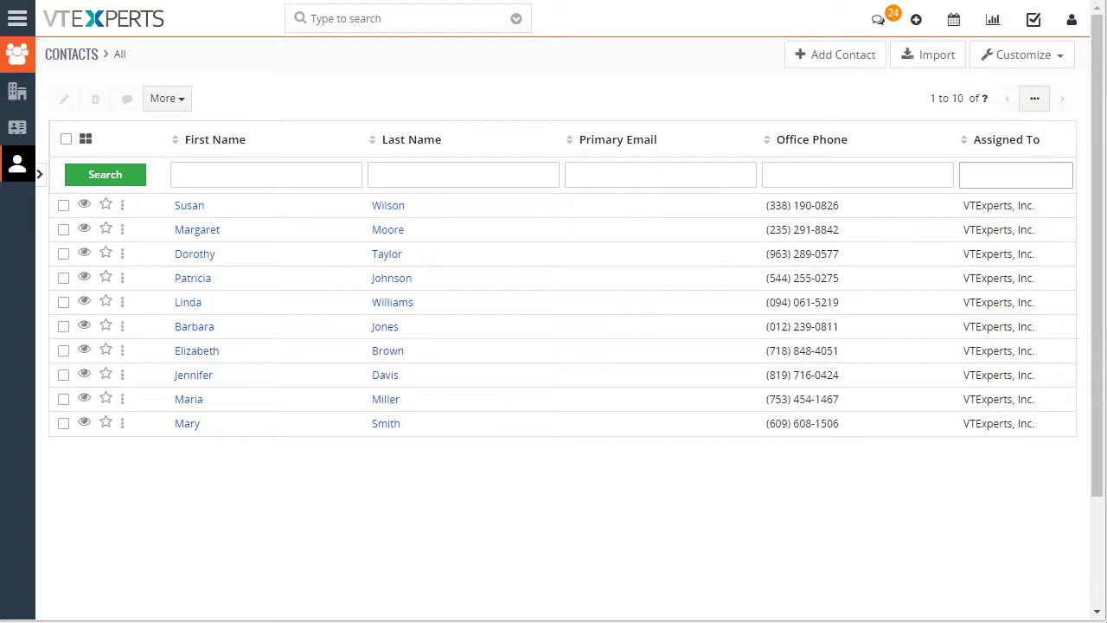
Open the chat panel over the Contacts list, showing the Discovery Meeting channel conversation.
left_click(888, 24)
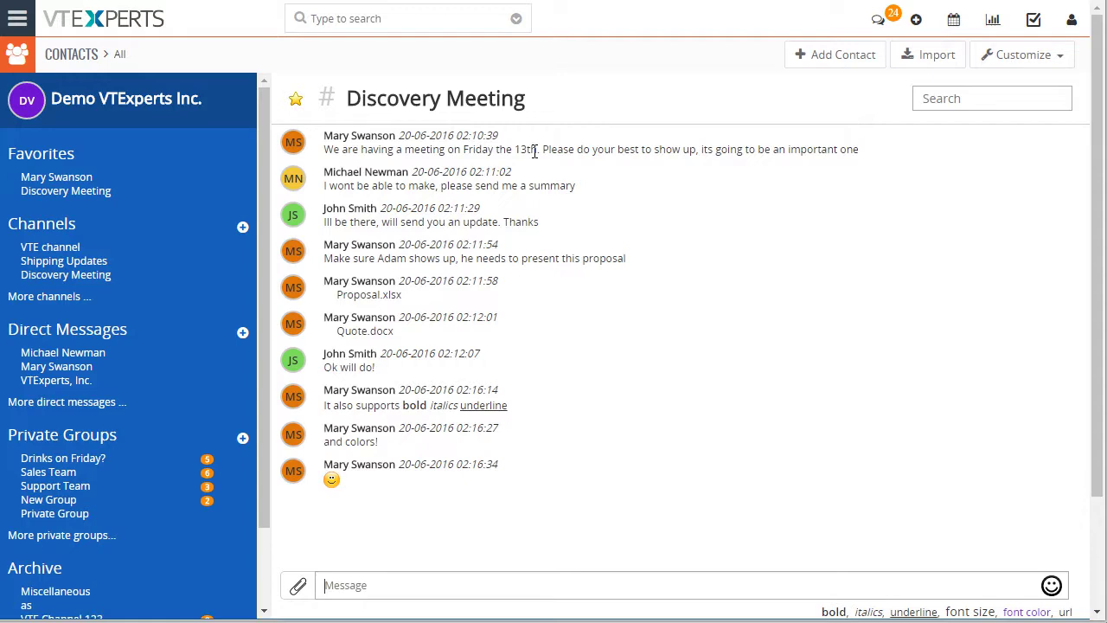
left_click(882, 22)
left_click(881, 20)
Create a public channel named New, then browse the direct-message contact list and cancel.
left_click(242, 227)
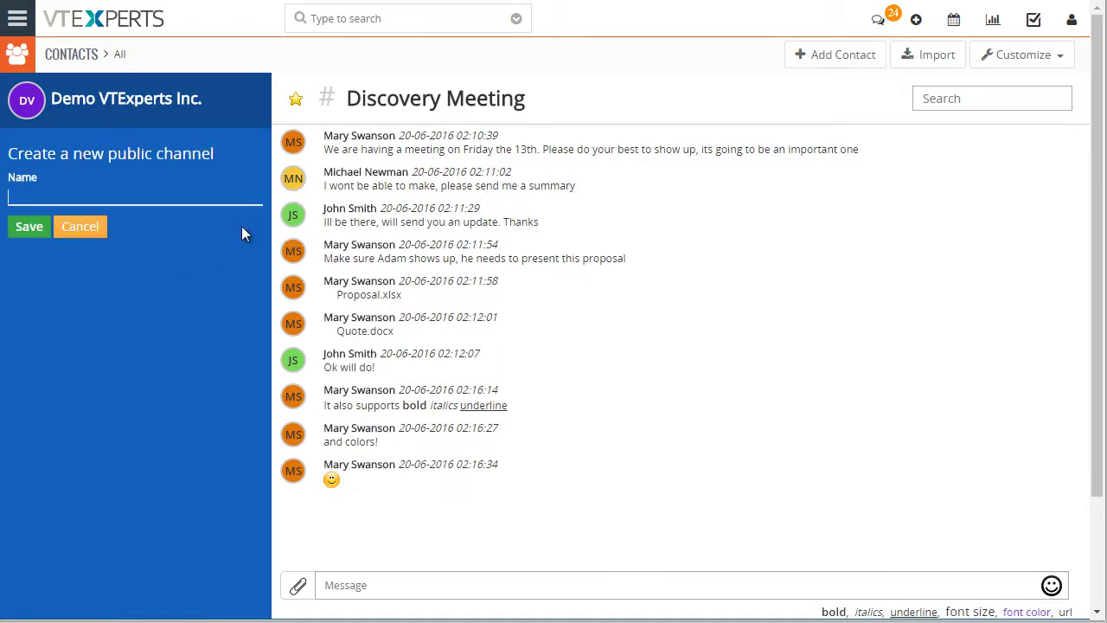
type("New")
left_click(28, 228)
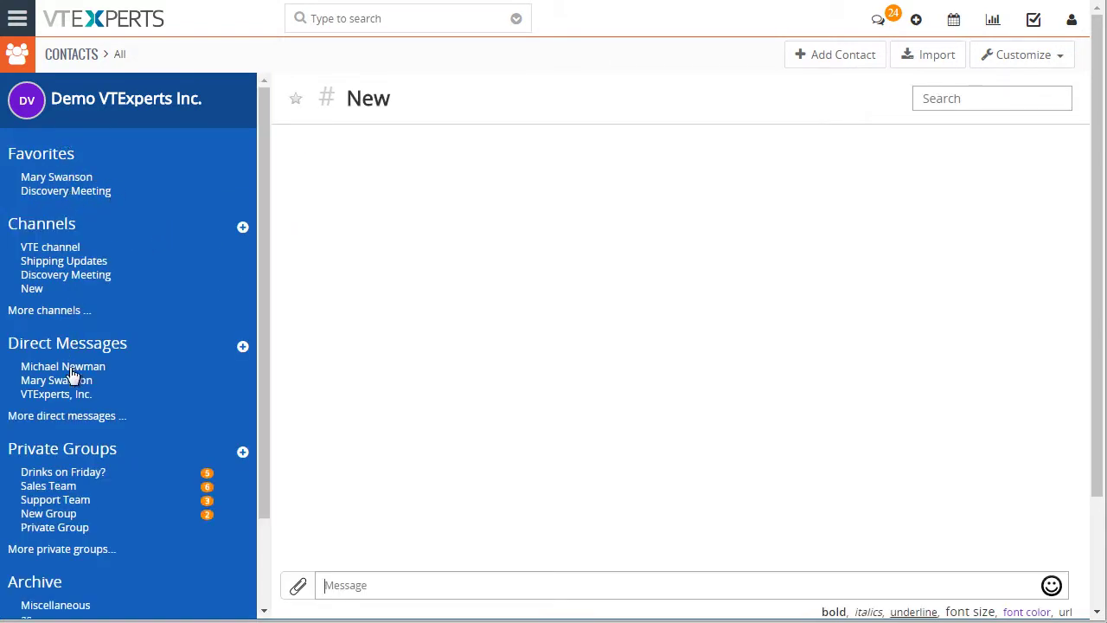
mouse_move(56, 394)
left_click(242, 347)
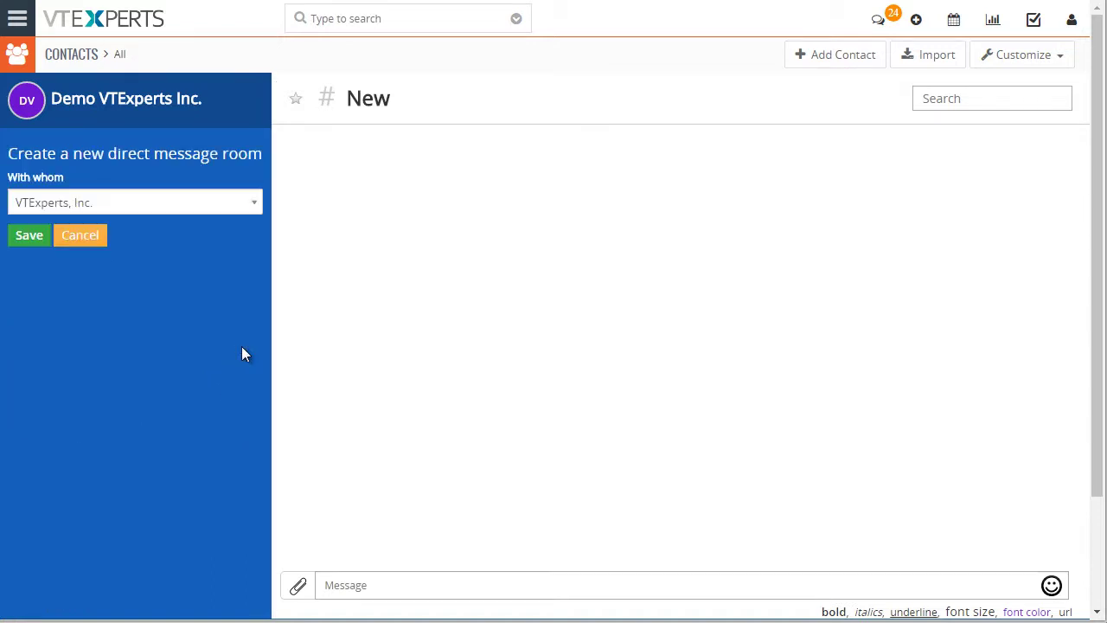
left_click(119, 202)
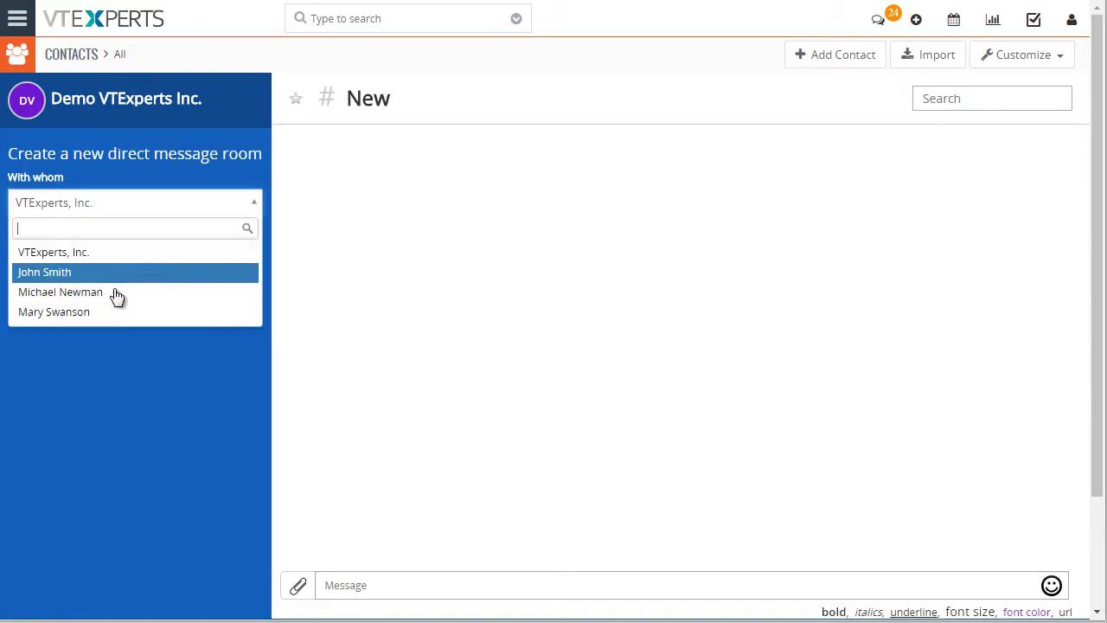
left_click(137, 346)
left_click(84, 229)
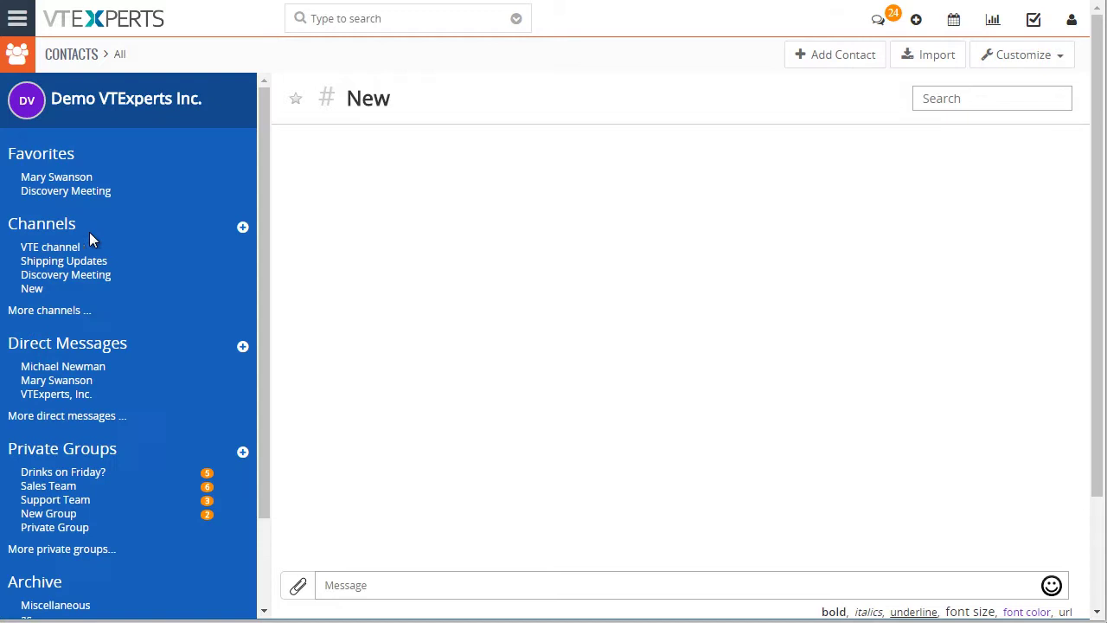
Open the private-group form, view the available members, and cancel without creating a group.
scroll(180, 390, "down", 2)
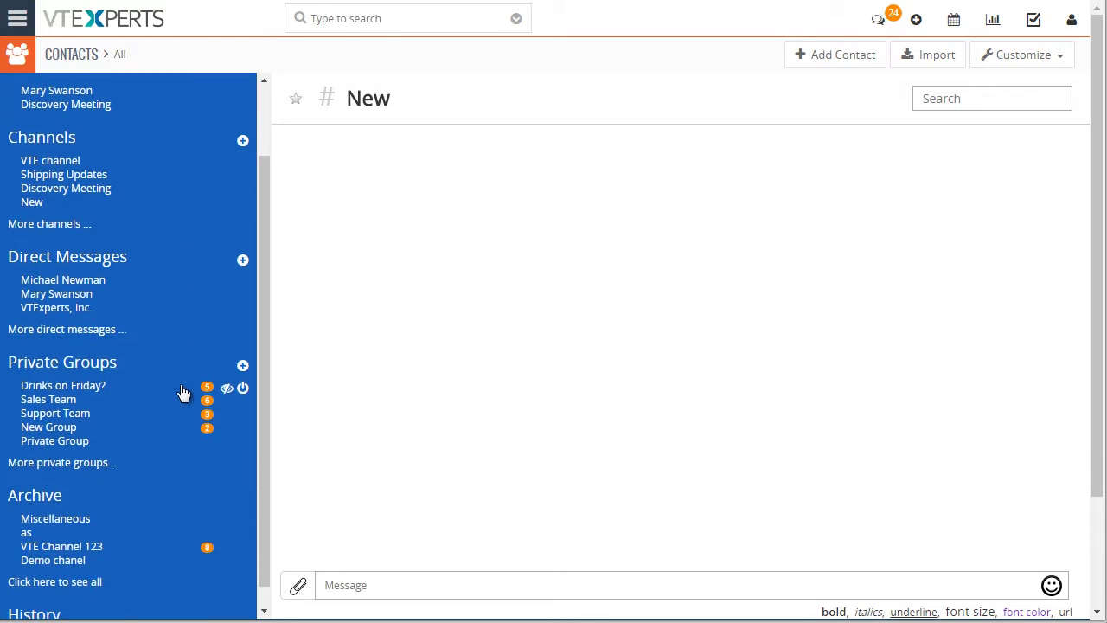
left_click(243, 368)
left_click(136, 250)
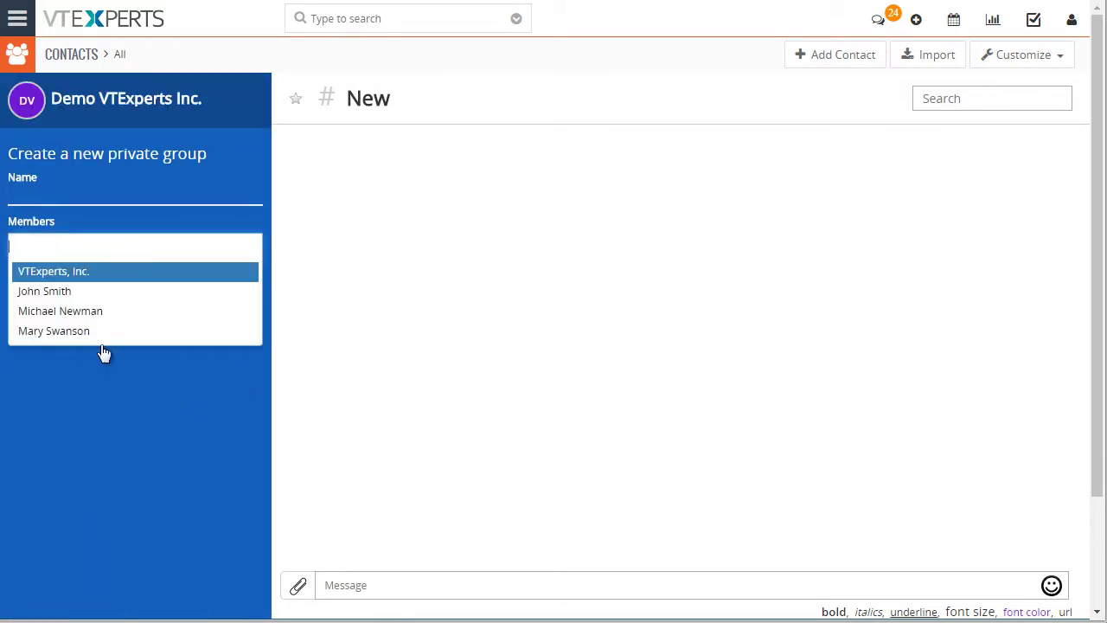
left_click(116, 398)
left_click(84, 284)
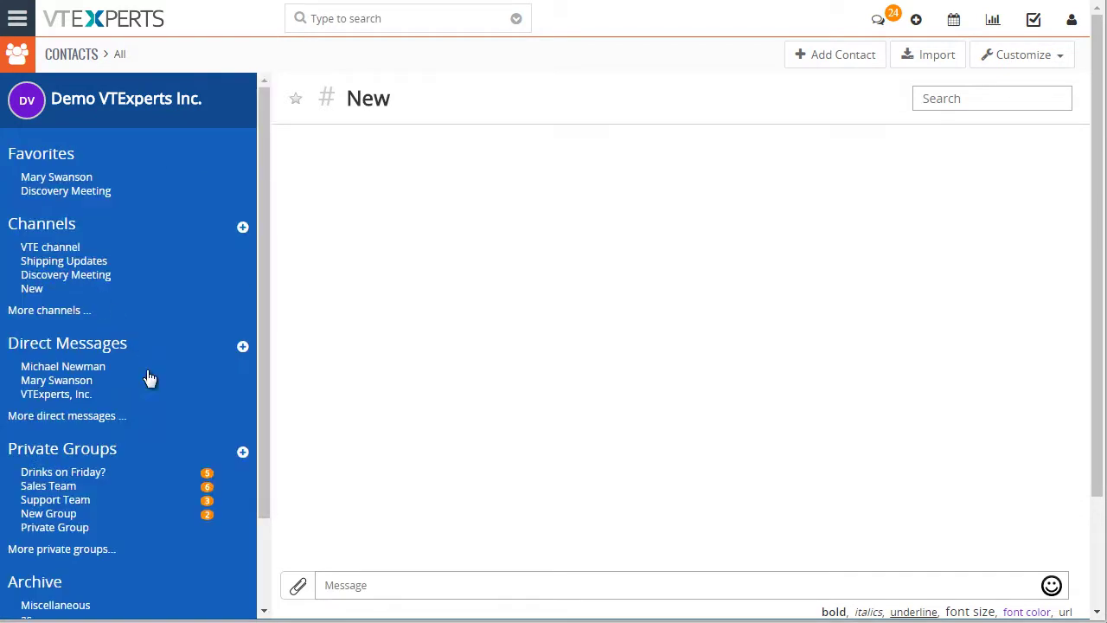
scroll(149, 381, "down", 2)
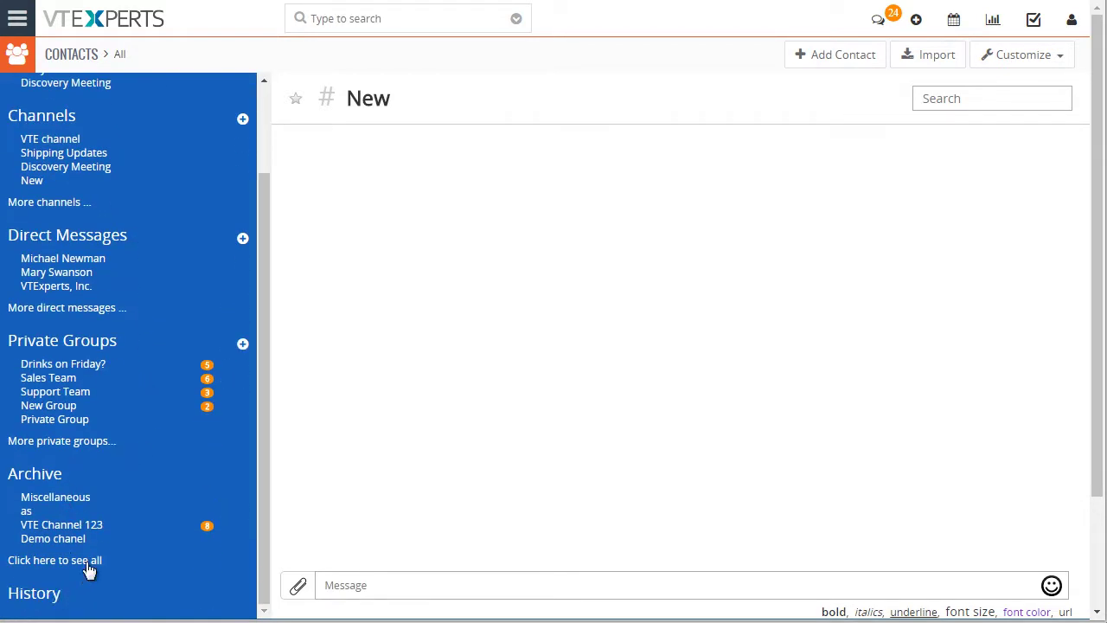
scroll(91, 563, "up", 2)
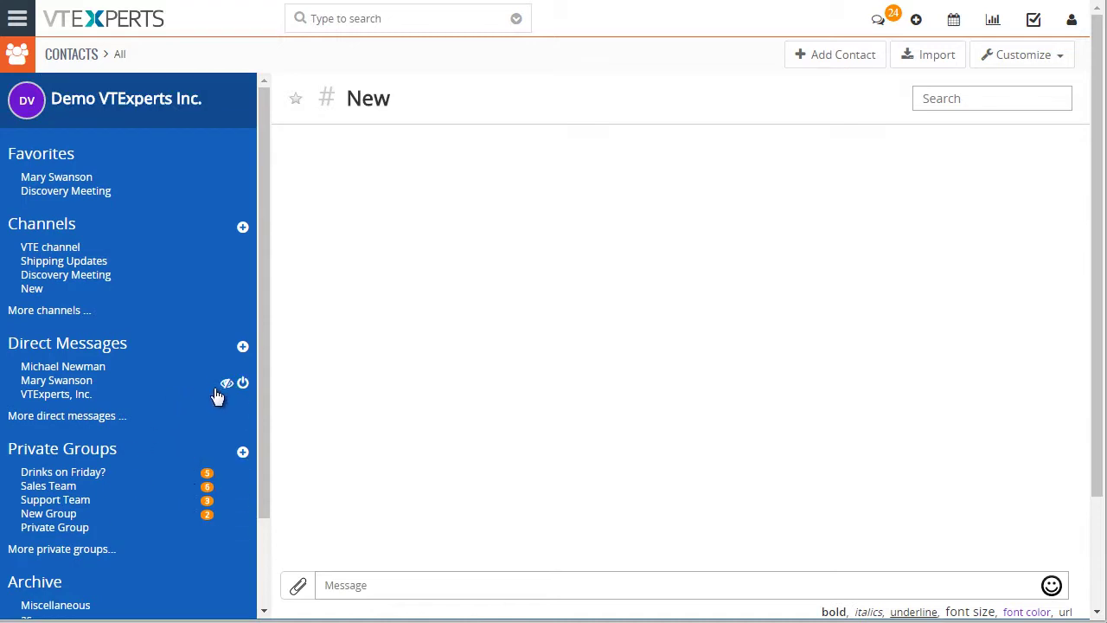
mouse_move(130, 366)
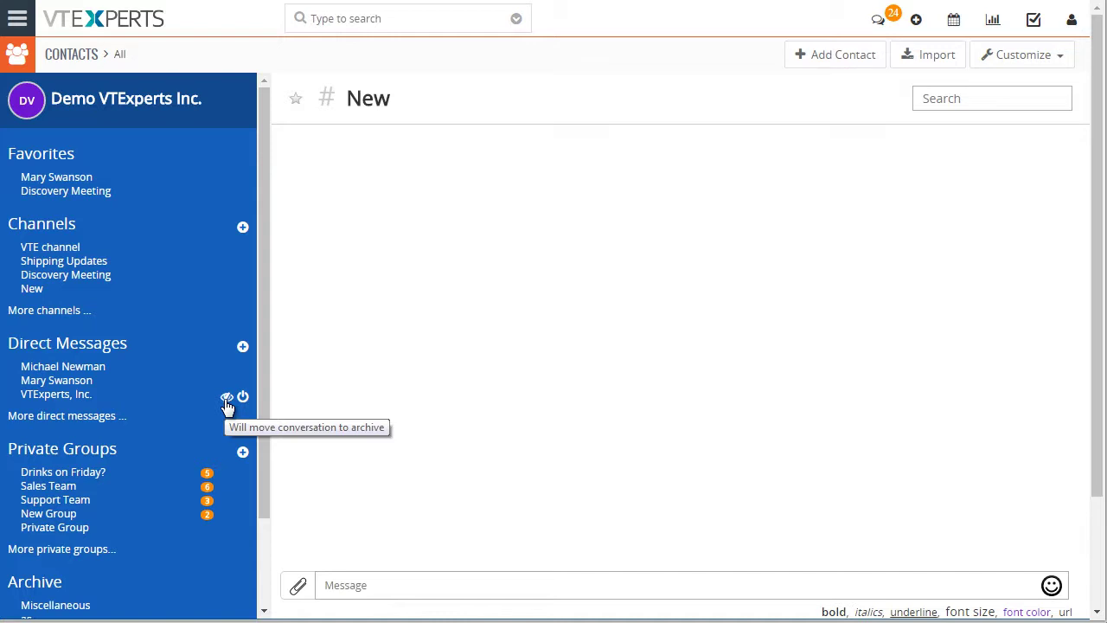
mouse_move(56, 380)
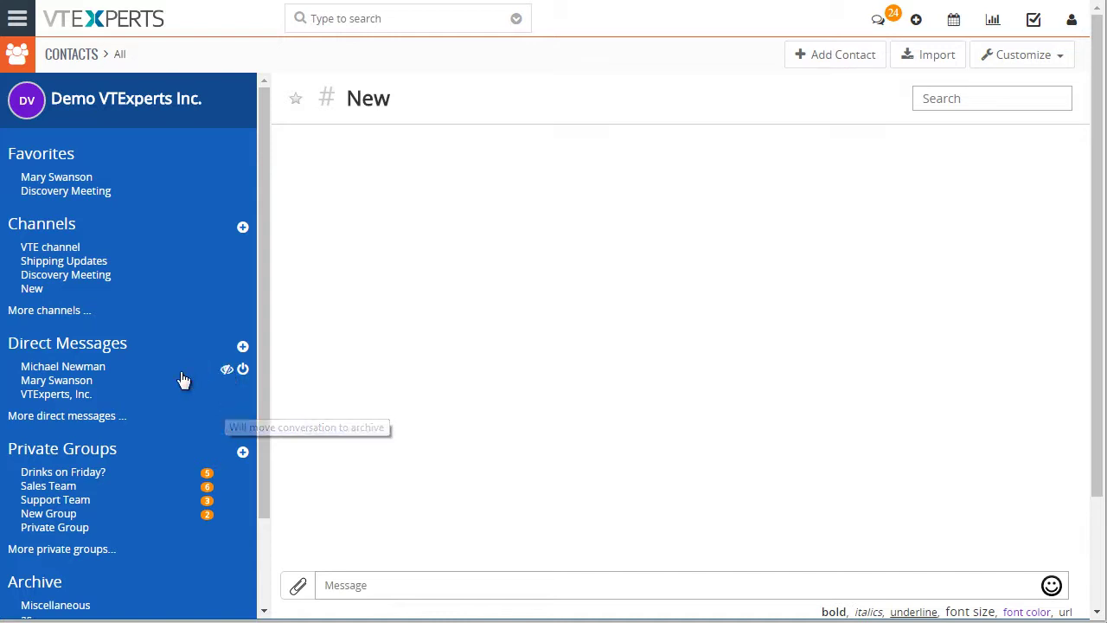
Open the direct-message conversation with the contact under Direct Messages, showing four earlier messages.
left_click(93, 367)
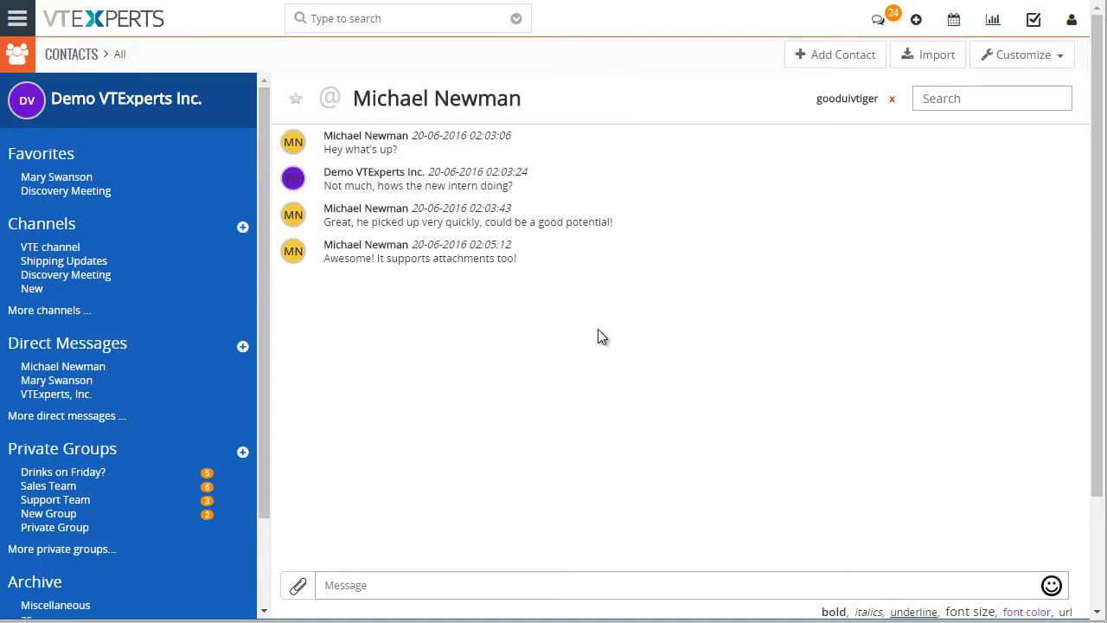
left_click(390, 578)
type("@mich")
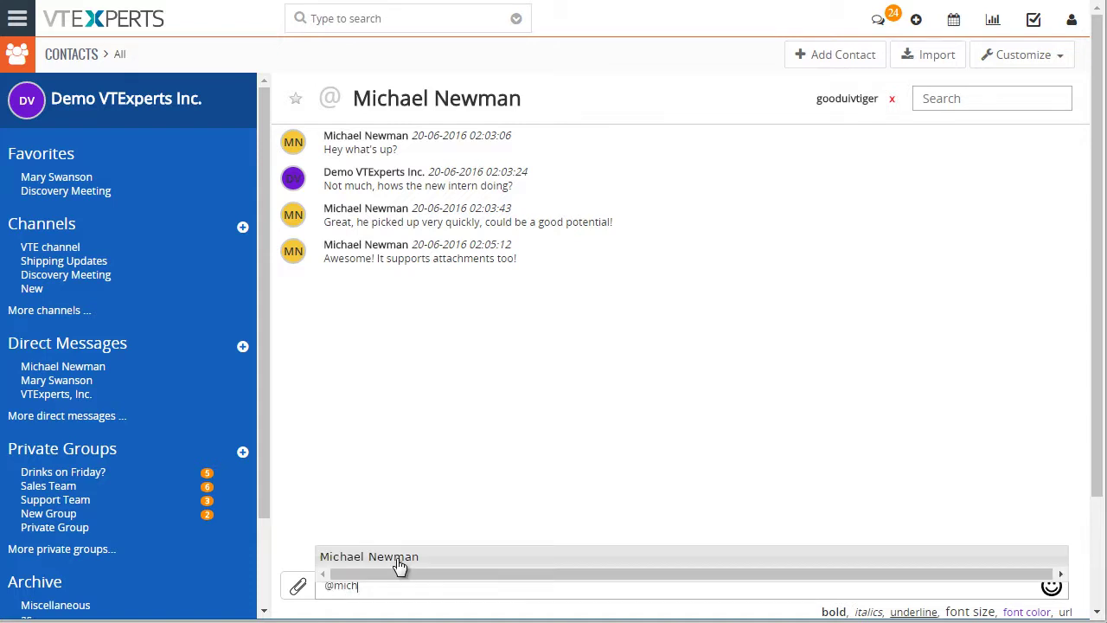
left_click(397, 558)
type("hello")
key("Return")
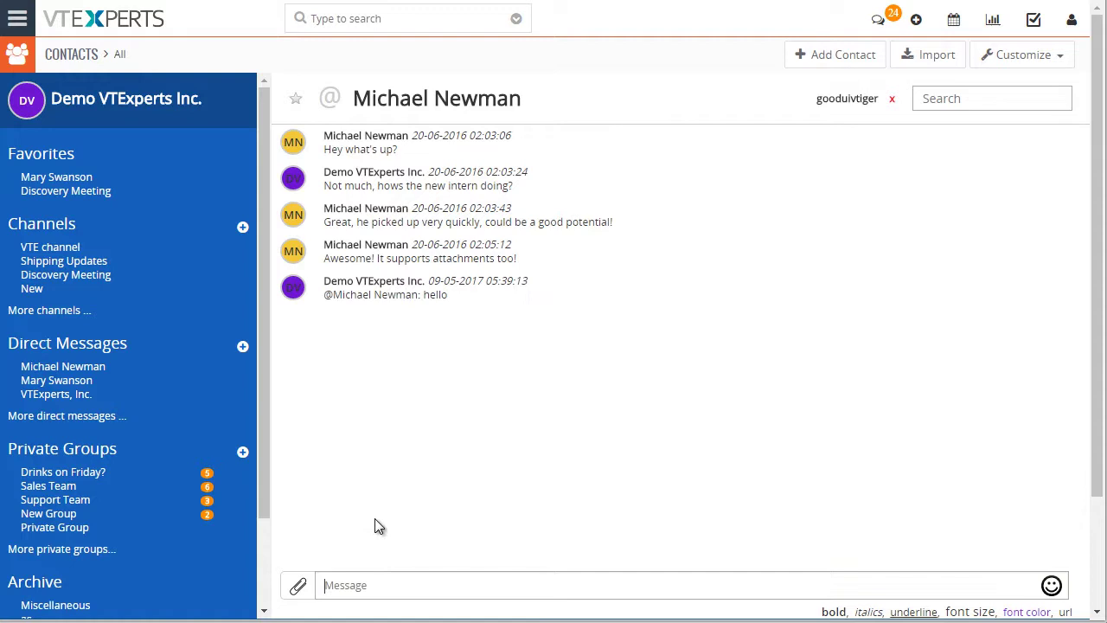
left_click(1051, 586)
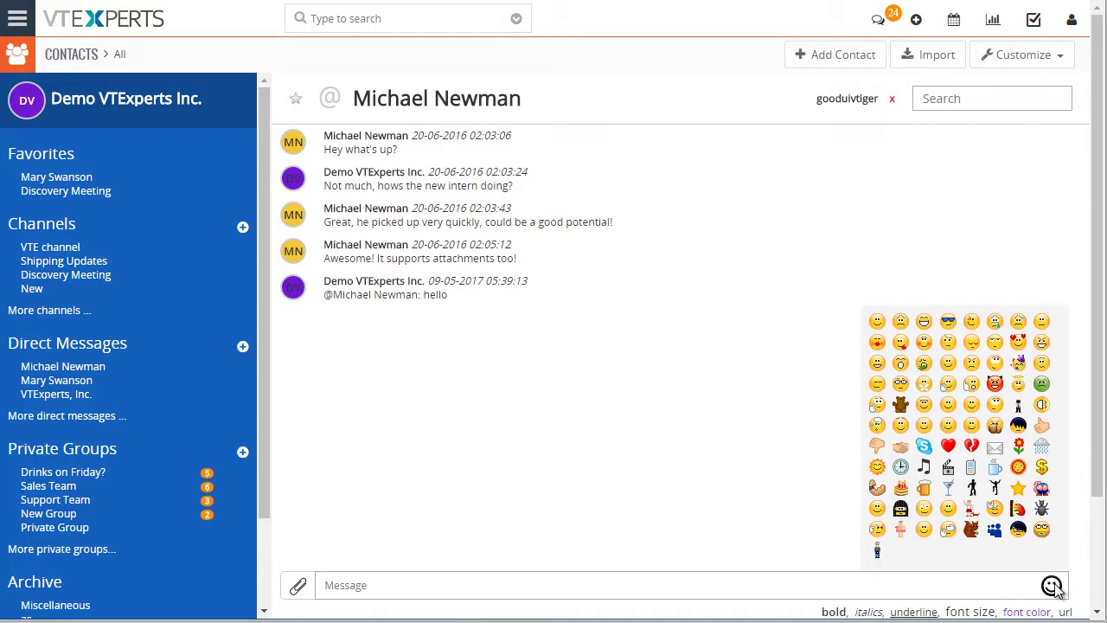
left_click(1053, 586)
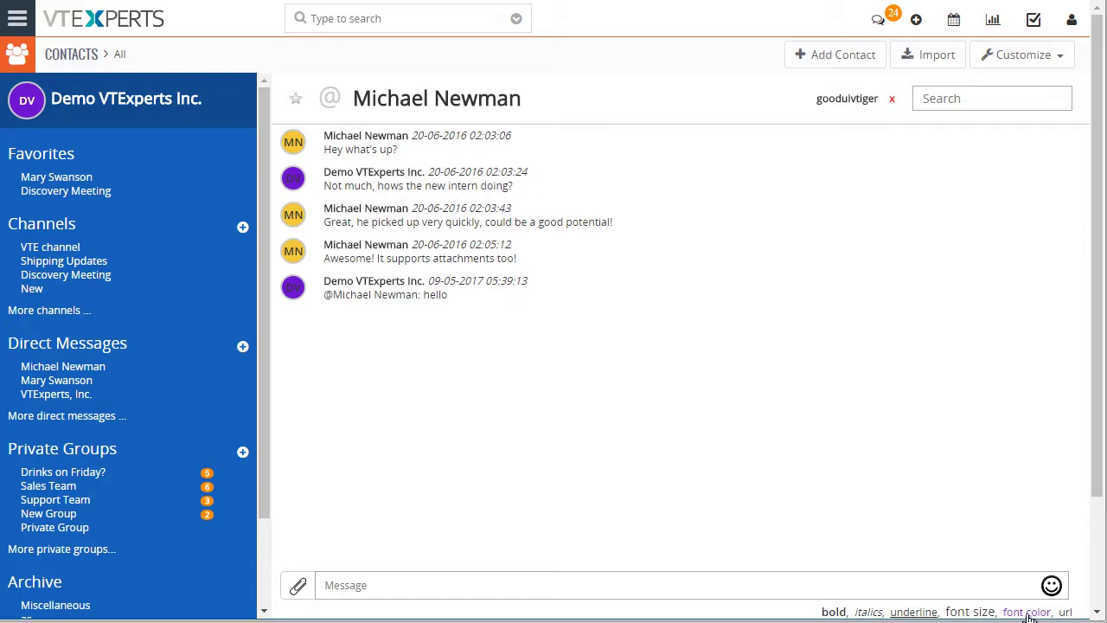
Upload Koala.jpg as an attachment in the direct-message conversation.
left_click(298, 586)
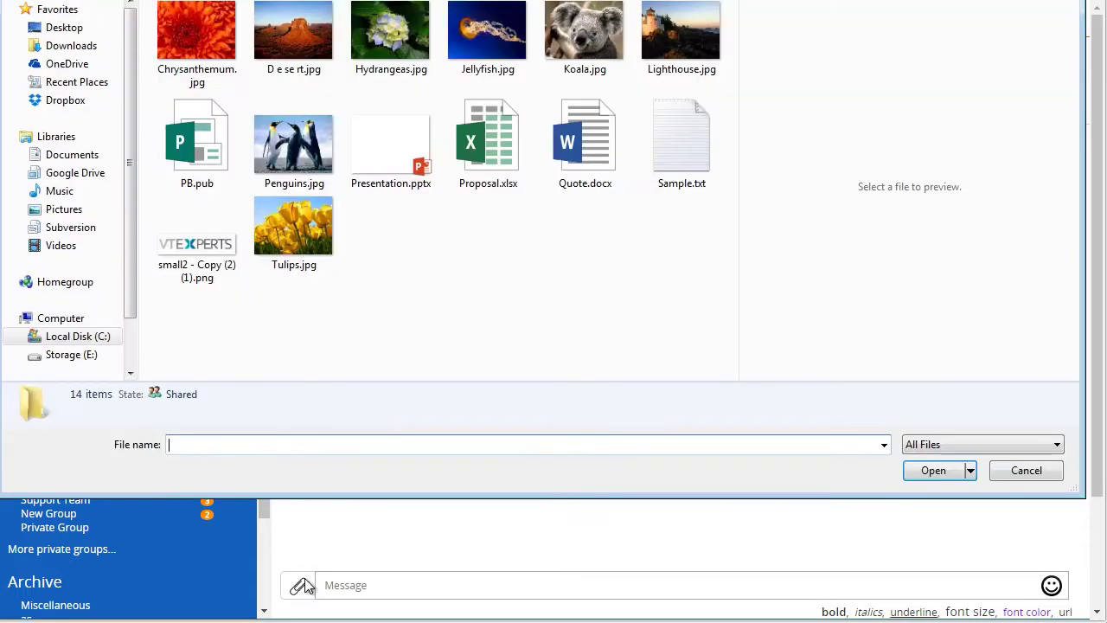
left_click(581, 54)
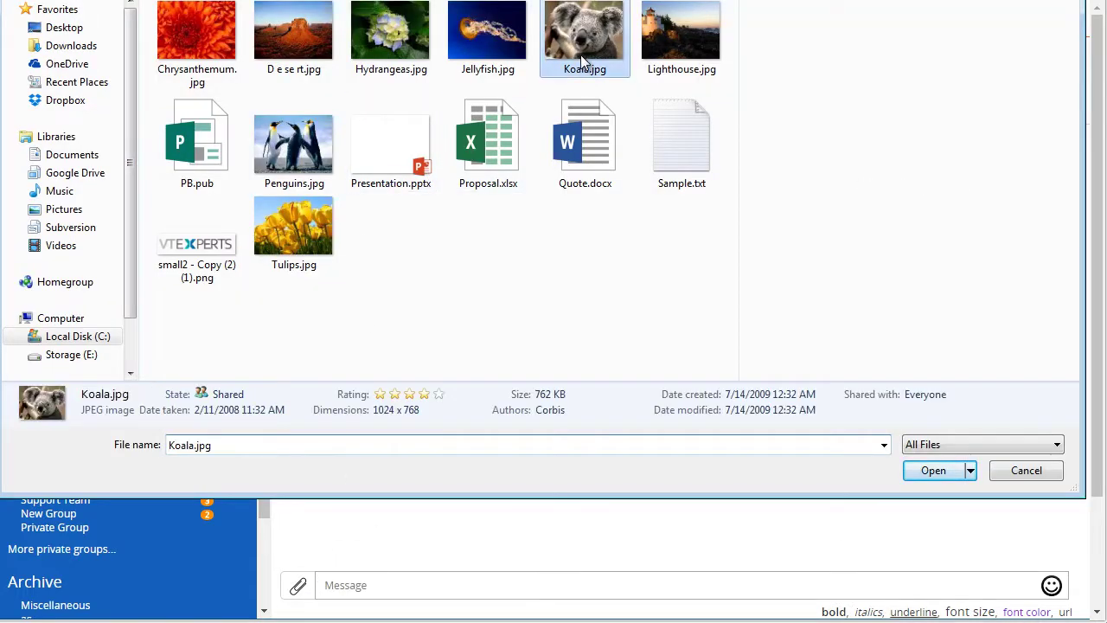
left_click(934, 471)
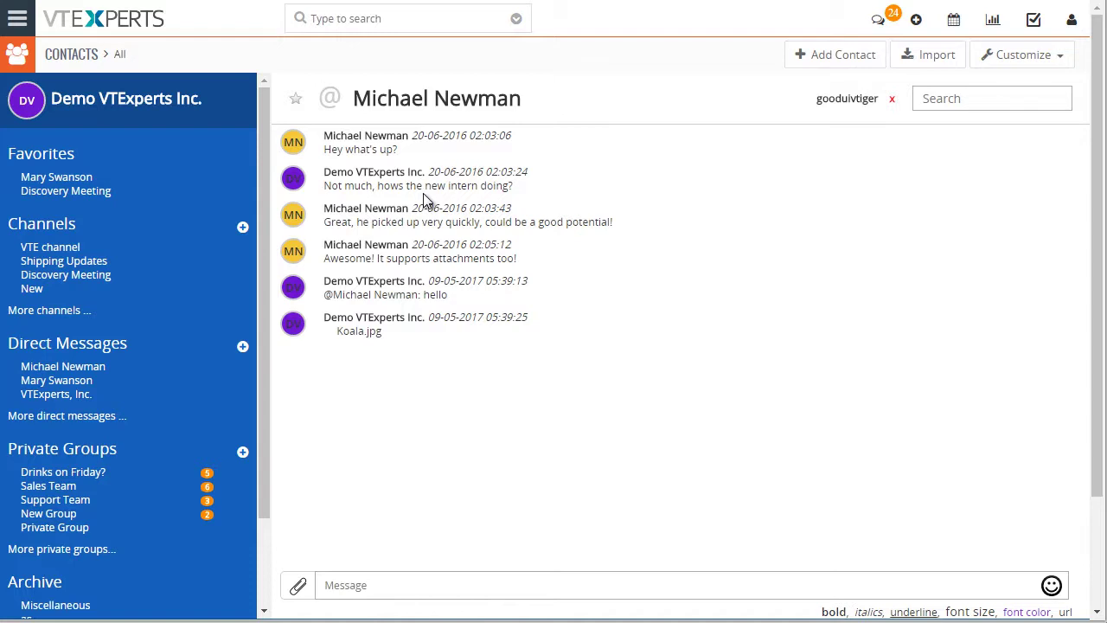
Open another contact's direct chat, remove its link to a linked contact, and refresh the panel.
mouse_move(56, 381)
left_click(82, 384)
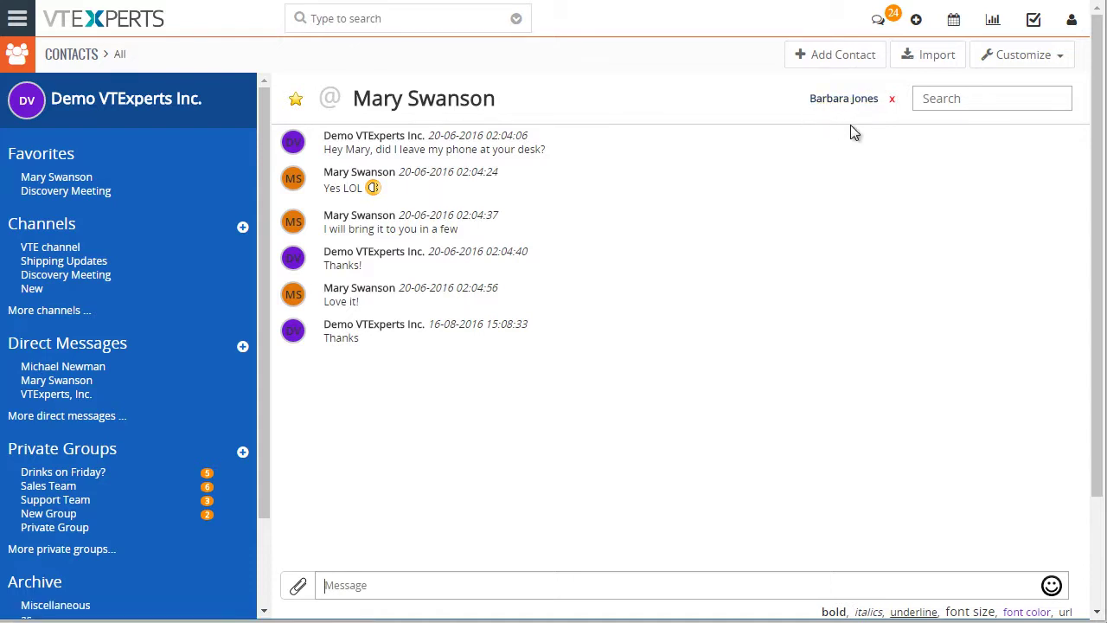
left_click(893, 100)
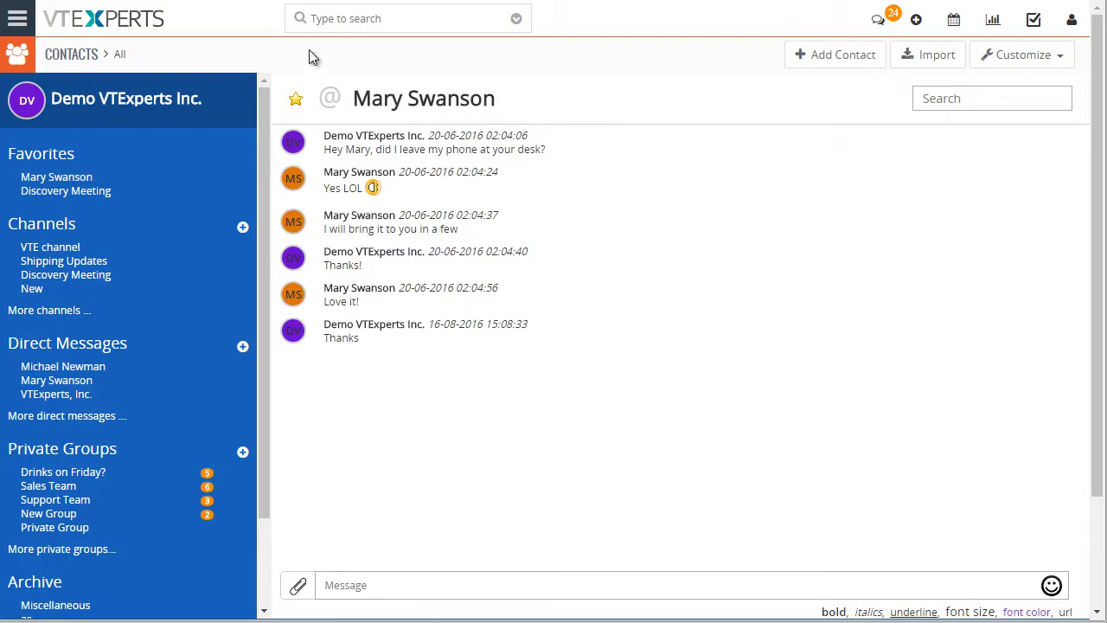
left_click(894, 31)
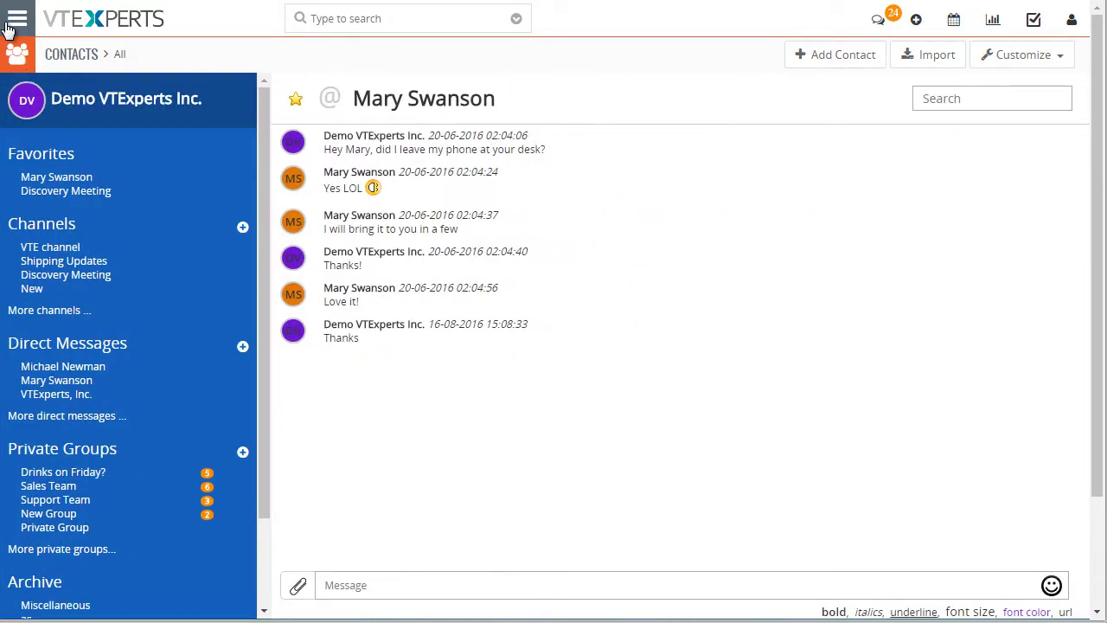
Go to Marketing > Organizations, open EDFG Group Limited, and view its empty Conversation tab.
left_click(15, 19)
mouse_move(71, 90)
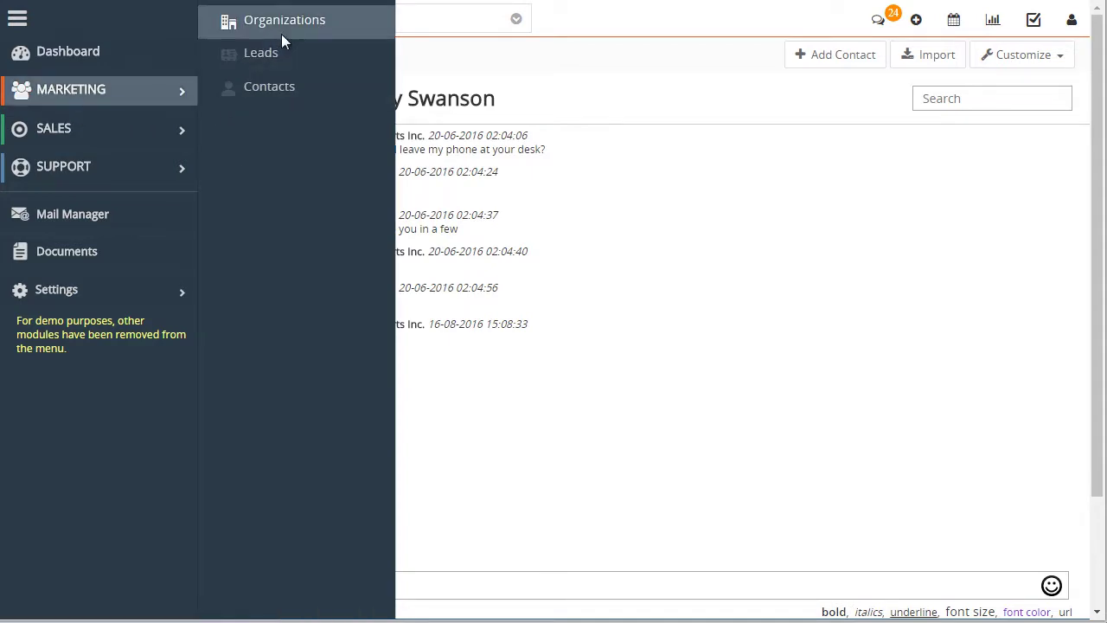
left_click(282, 32)
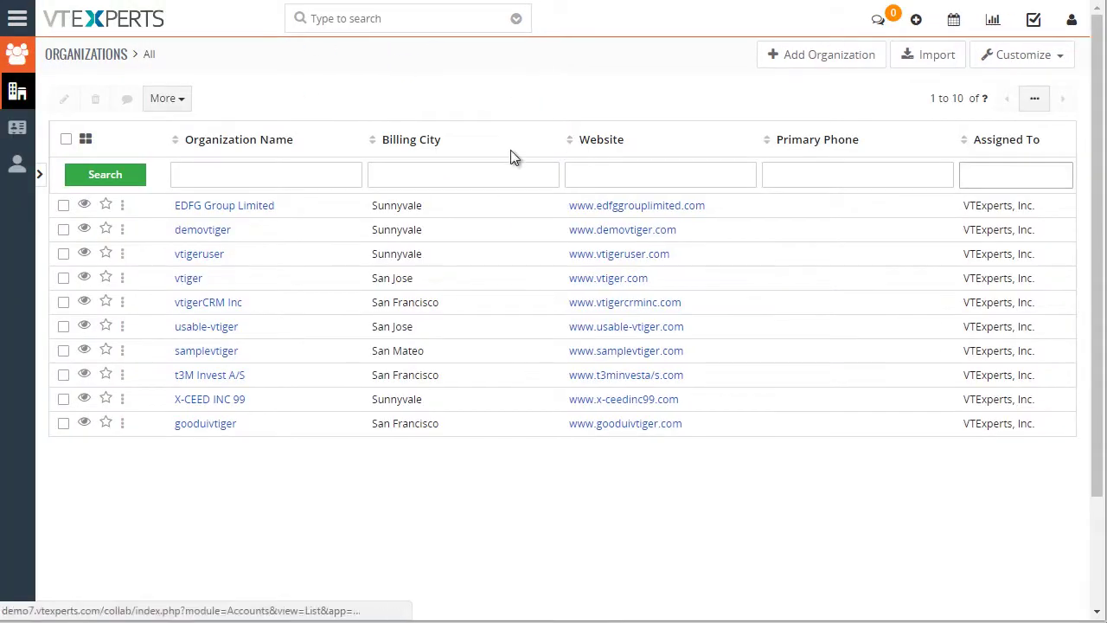
left_click(262, 207)
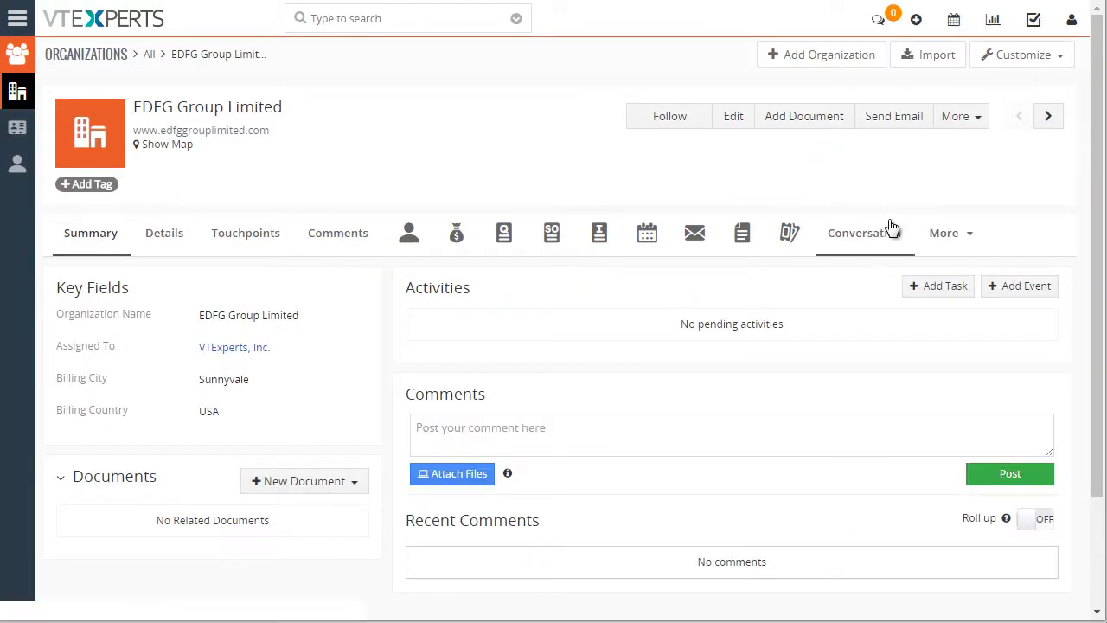
left_click(859, 237)
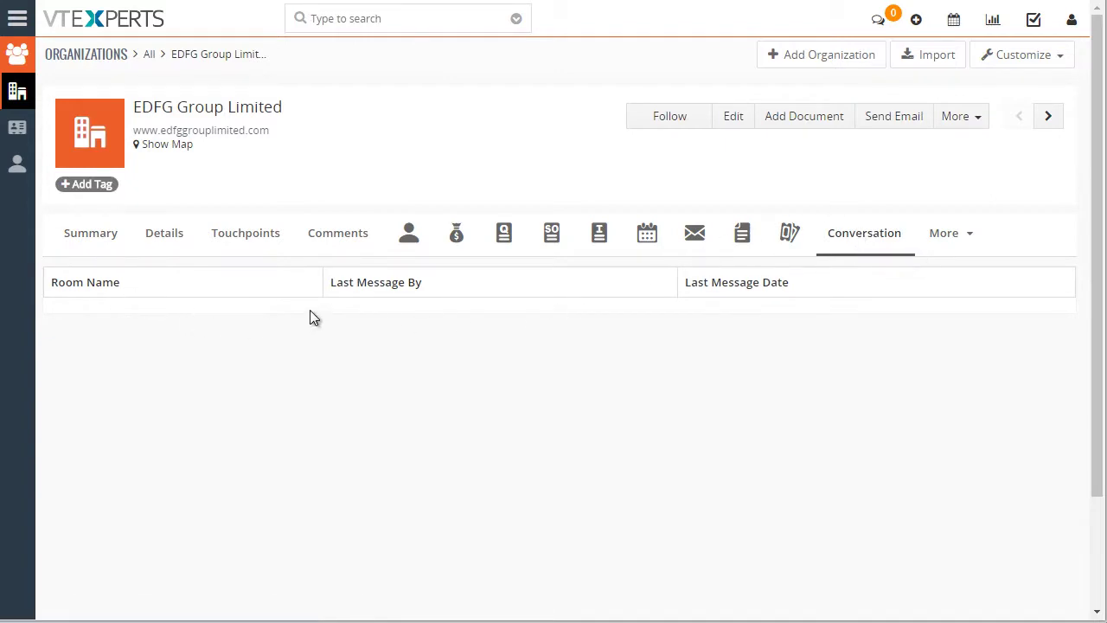
Link the open direct chat to EDFG Group Limited, then close the chat panel.
left_click(881, 26)
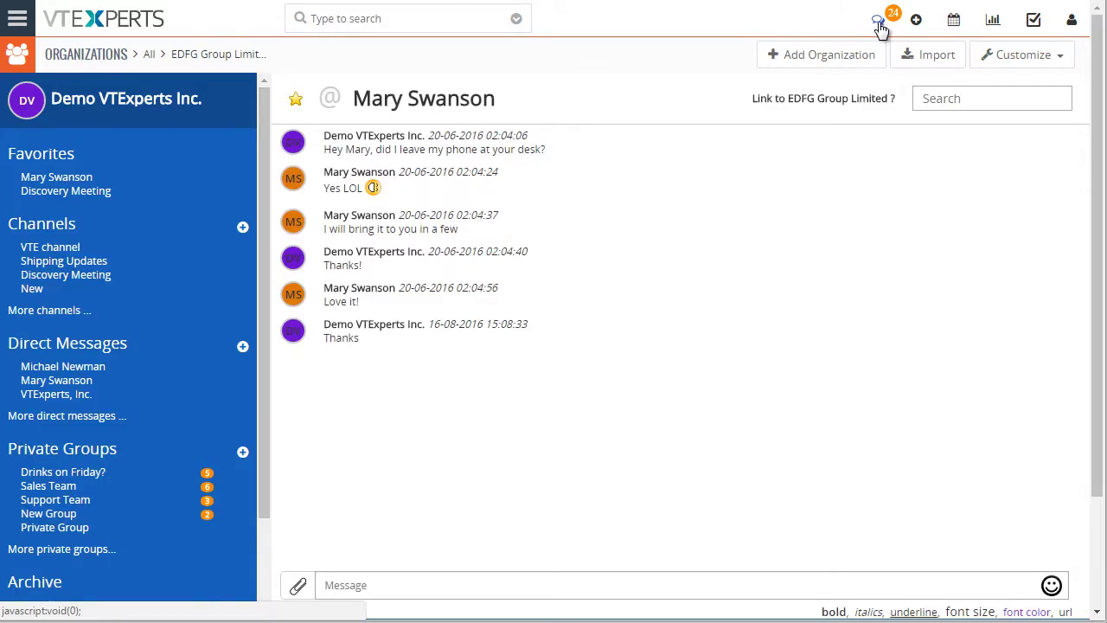
left_click(821, 102)
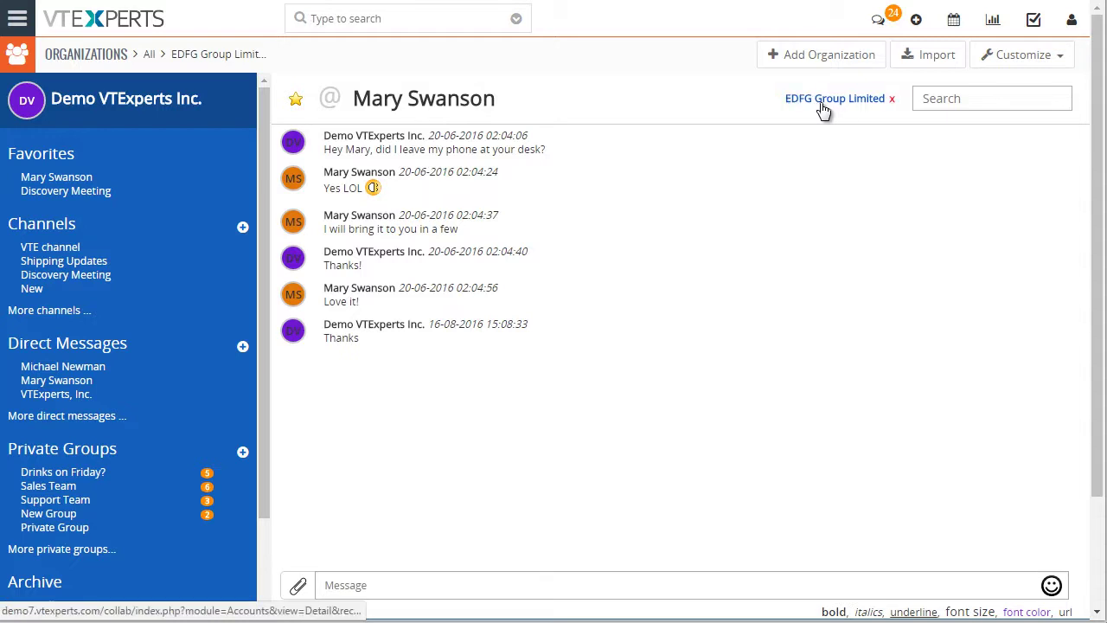
left_click(892, 21)
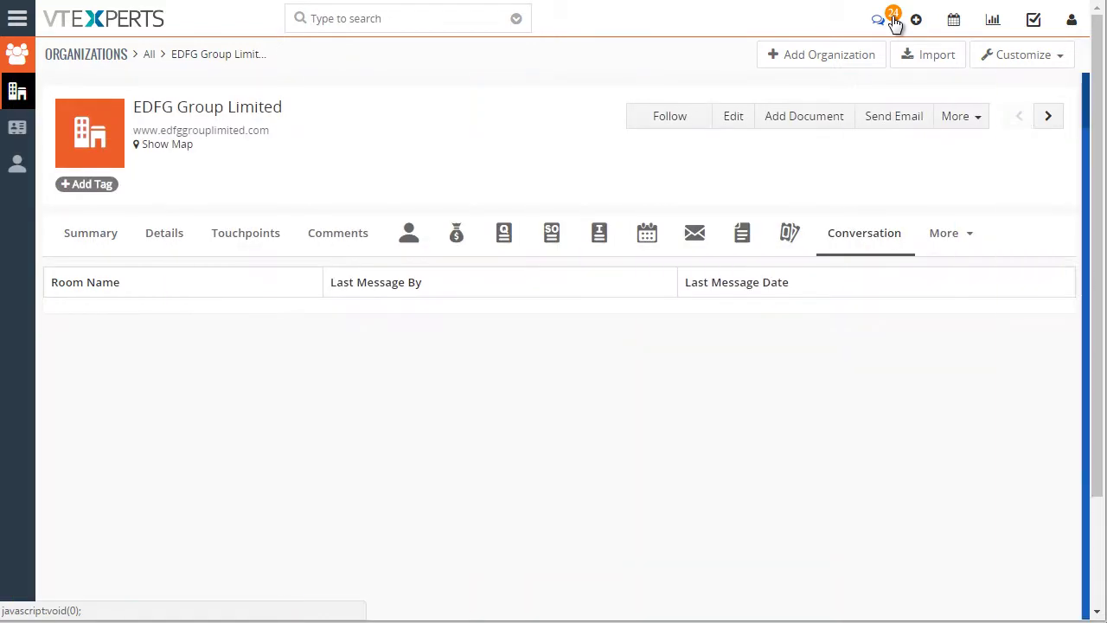
Reload the page so EDFG Group Limited's Conversation tab lists the newly linked chat room.
right_click(822, 189)
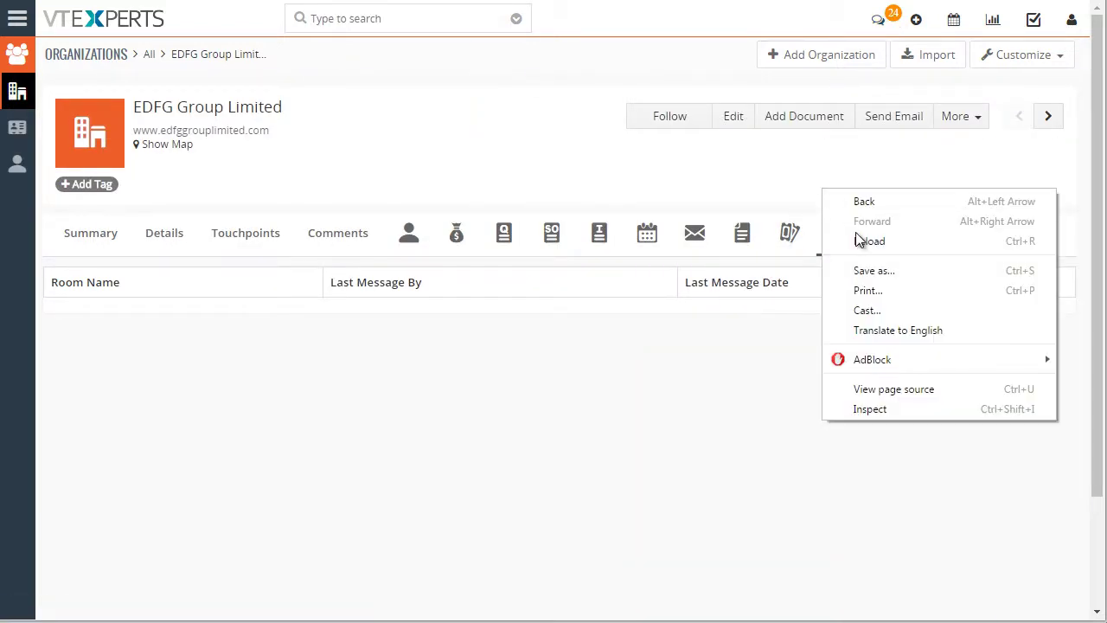
left_click(860, 242)
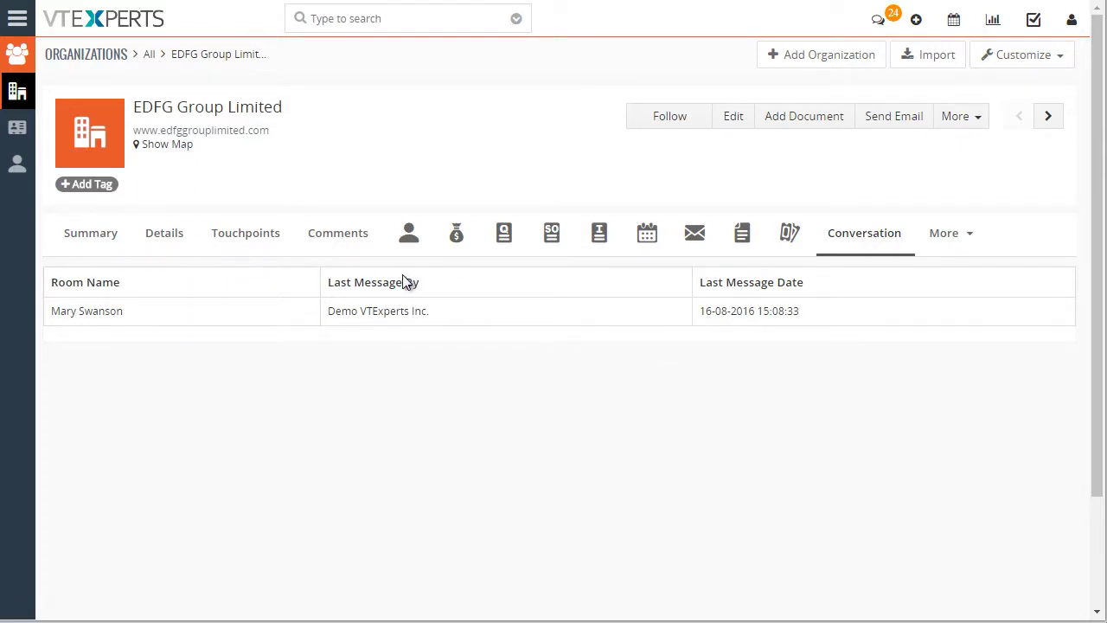
Open the linked chat room listed on EDFG Group Limited's Conversation tab.
left_click(92, 312)
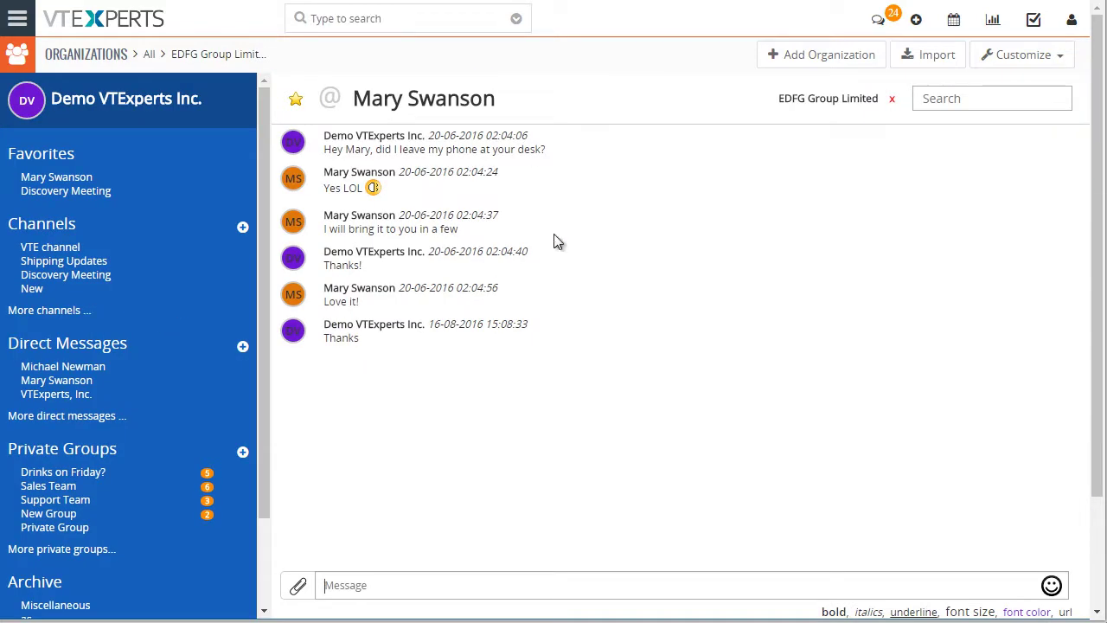